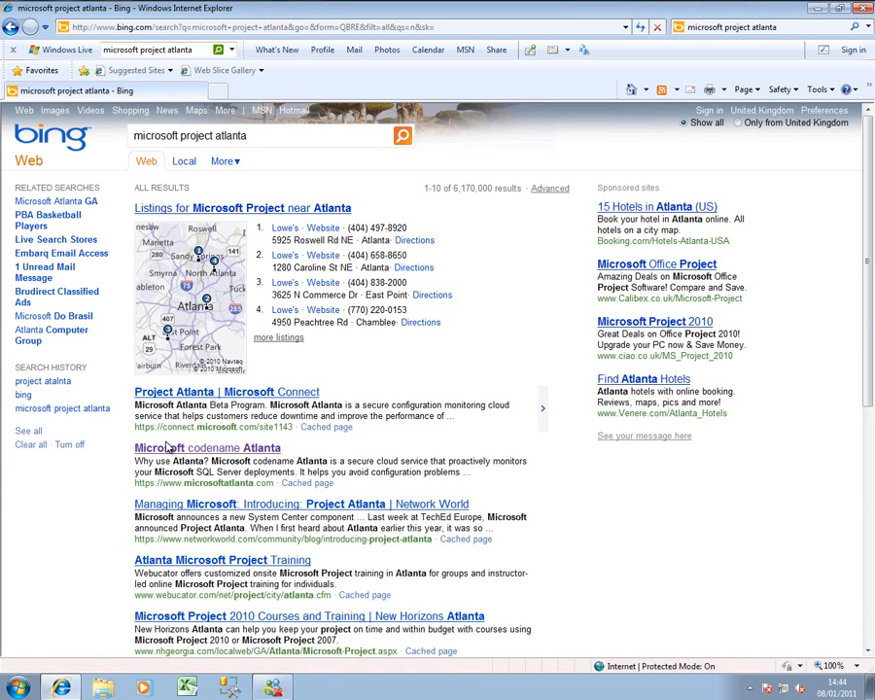
Open the Microsoft codename Atlanta site from the search results and sign in as an existing user with the account password.
left_click(168, 448)
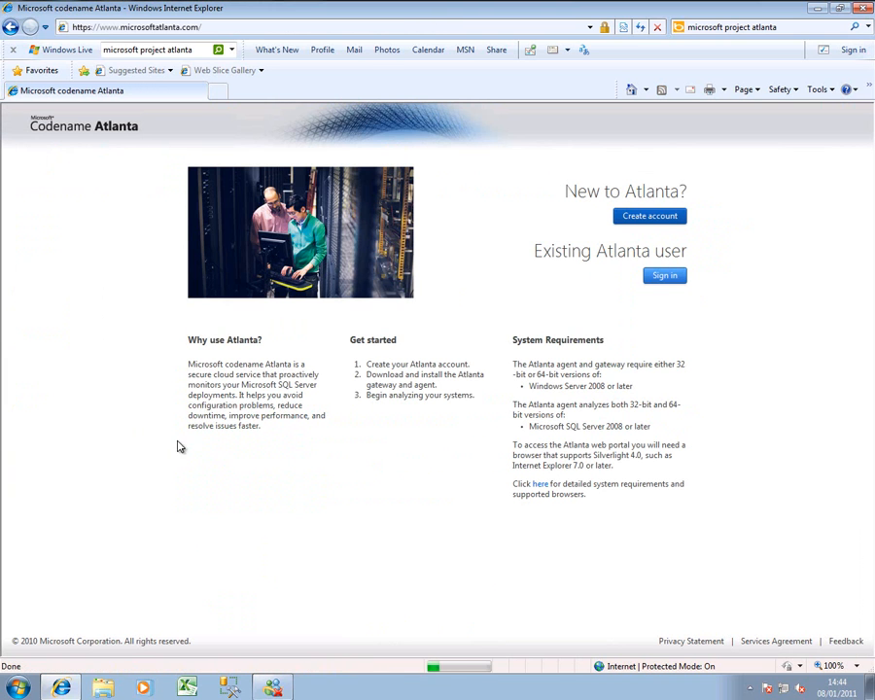
left_click(667, 277)
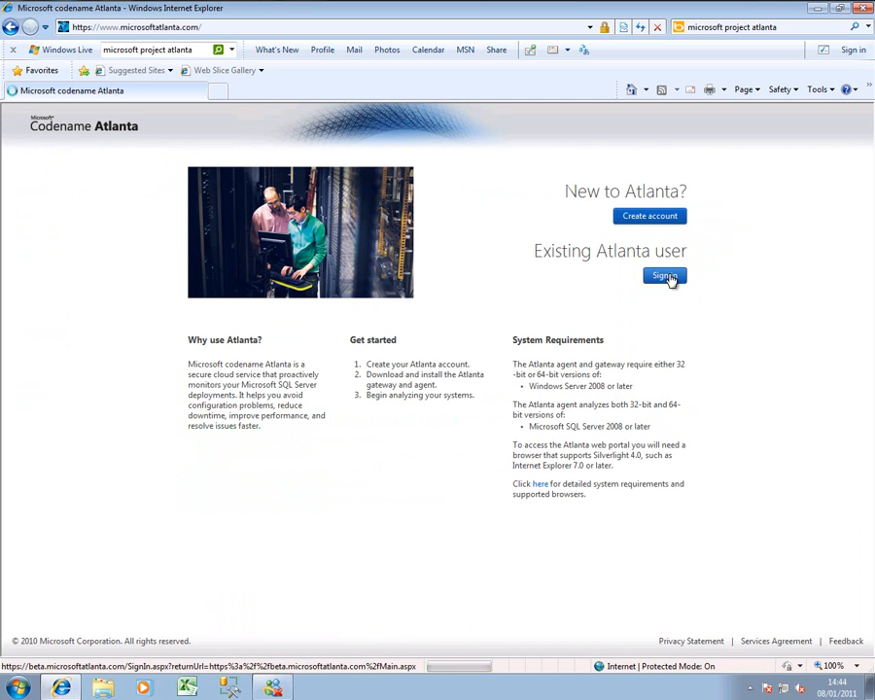
left_click(715, 289)
type("•••••••")
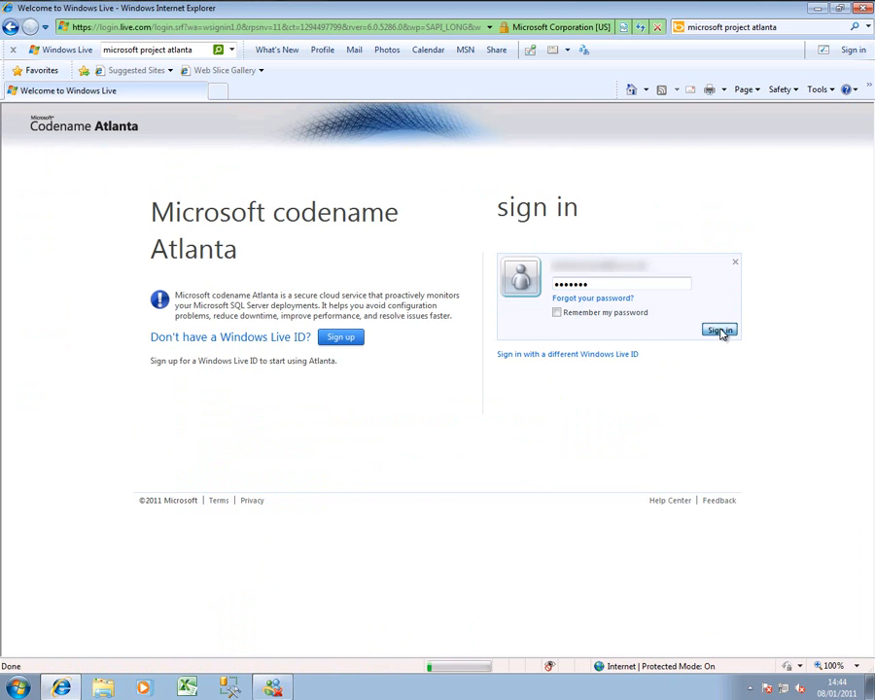
left_click(720, 331)
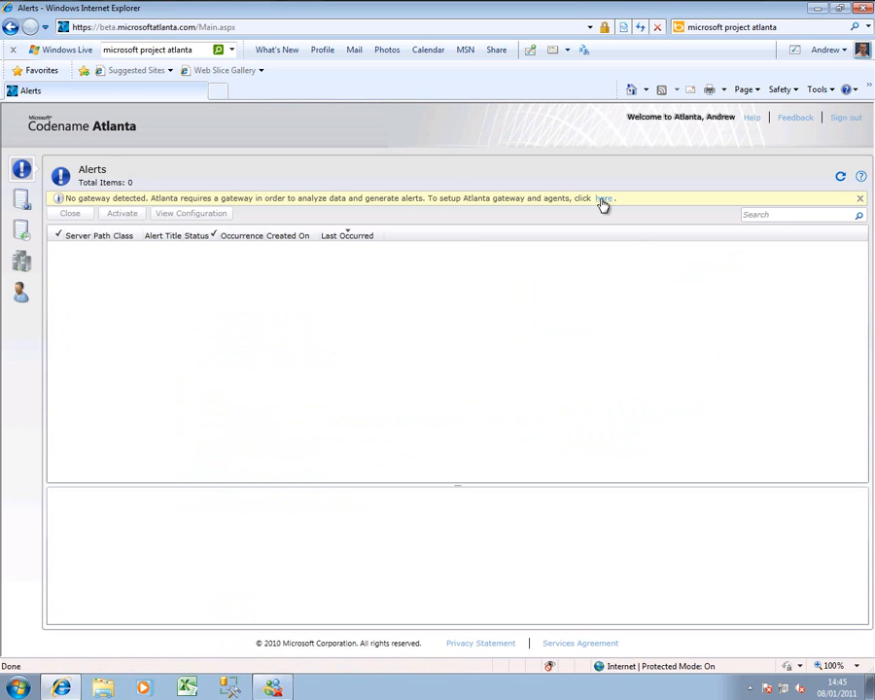
Open the gateway and agent setup instructions and download the RegistrationCert certificate to \\hotblack\Atlanta.
left_click(603, 199)
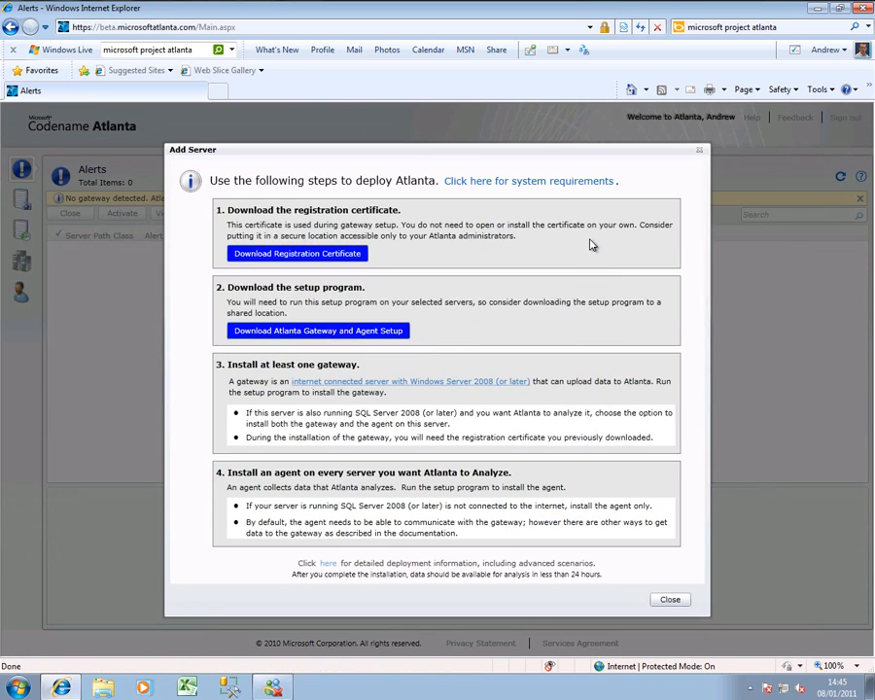
left_click(338, 255)
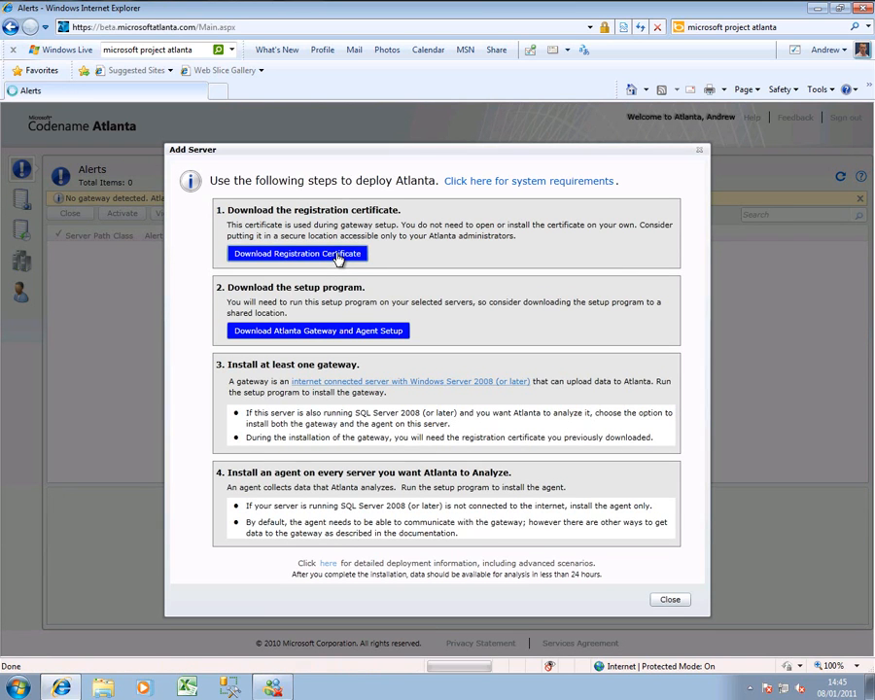
left_click(471, 354)
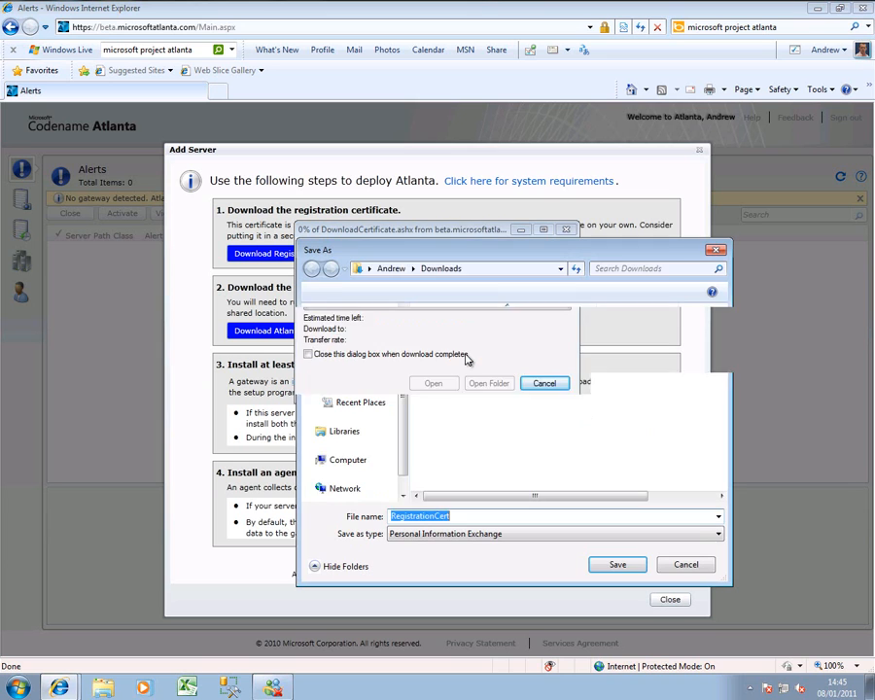
type("\\\\")
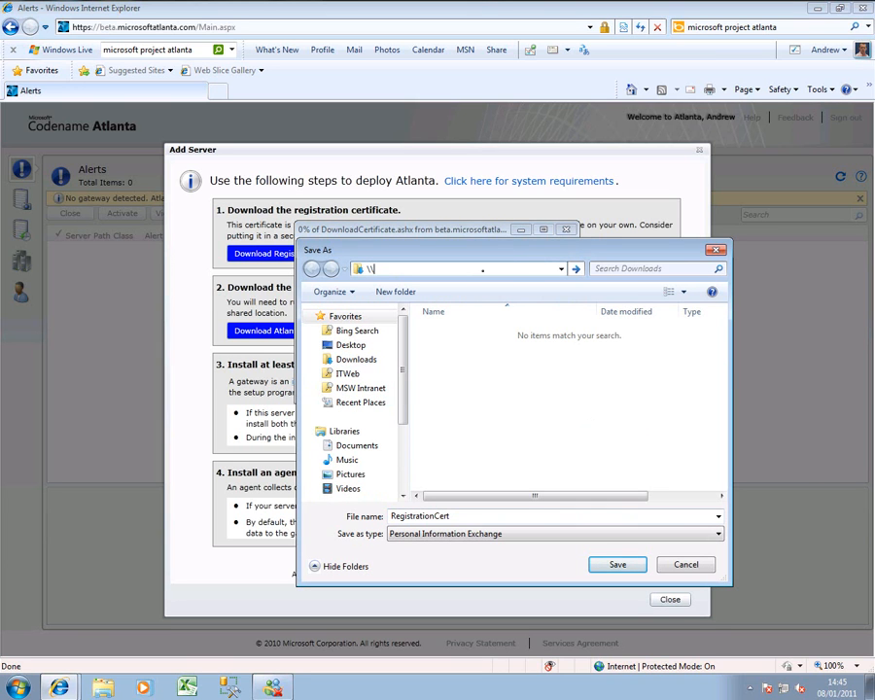
type("hotblack\\Atlanta")
key("Return")
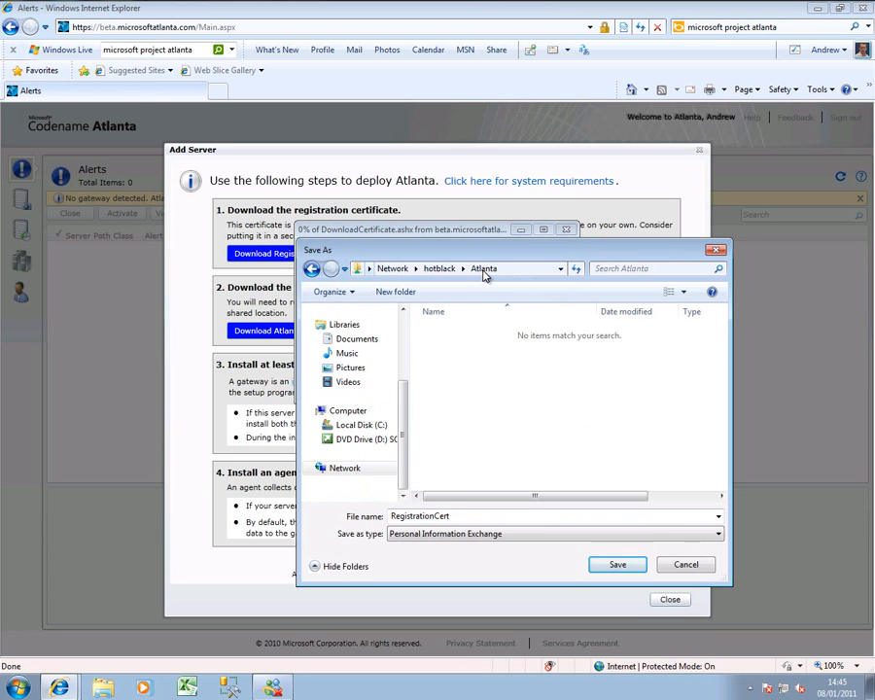
left_click(613, 564)
left_click(434, 437)
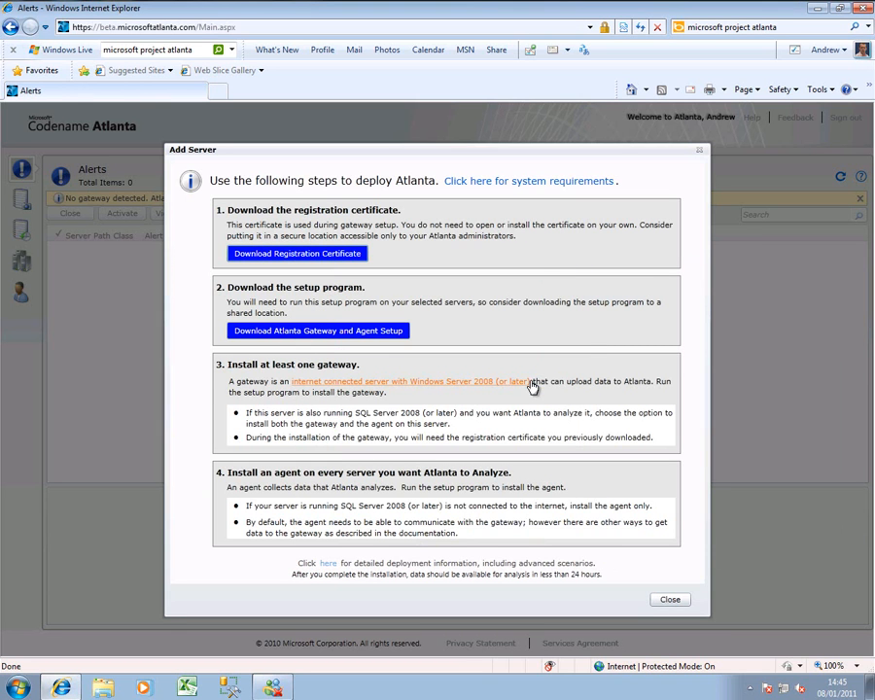
Download the AtlantaSetup program to \\hotblack\Atlanta and open the system requirements for the gateway server.
left_click(321, 332)
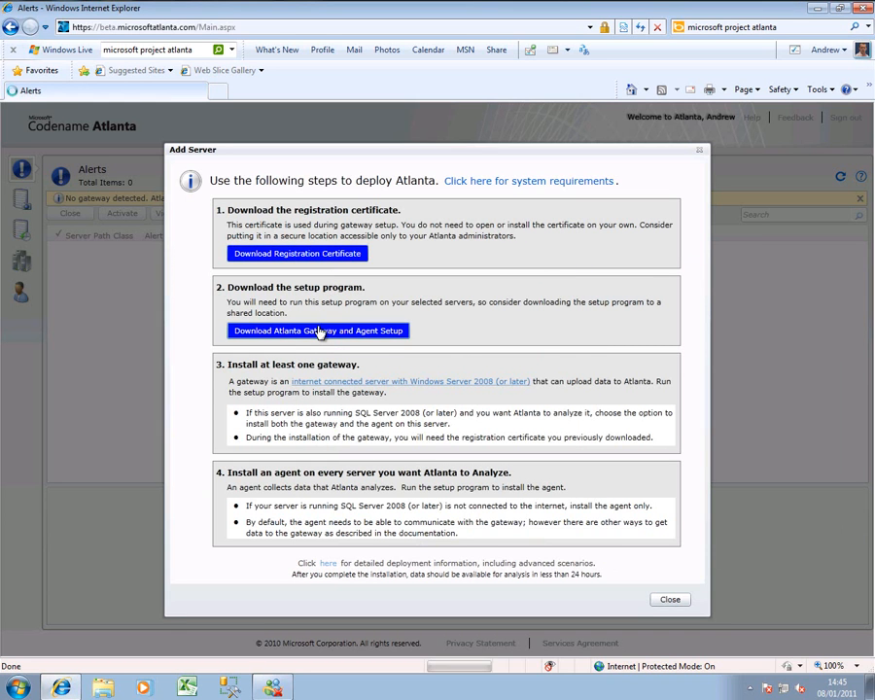
left_click(465, 353)
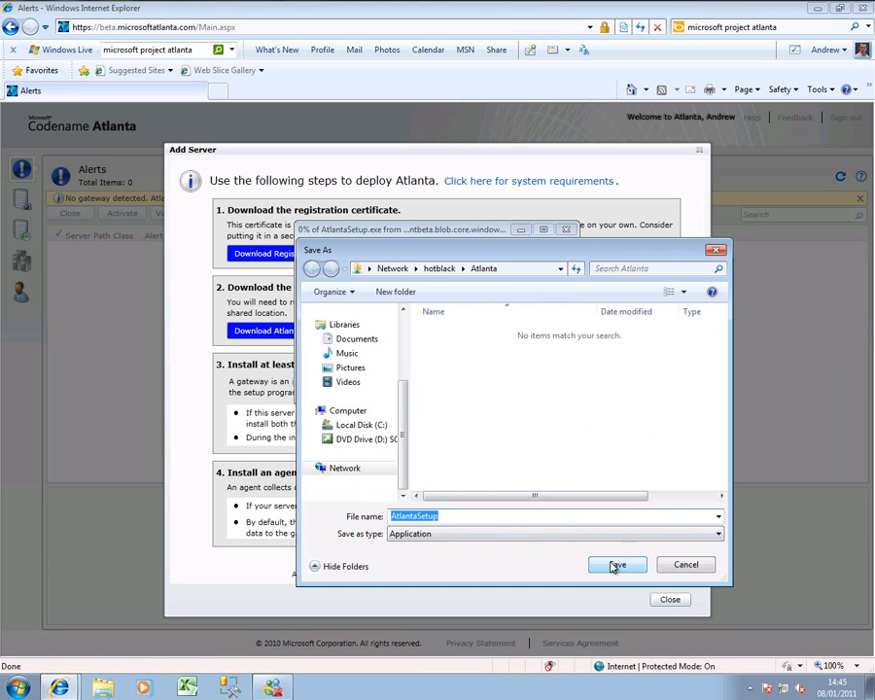
left_click(614, 566)
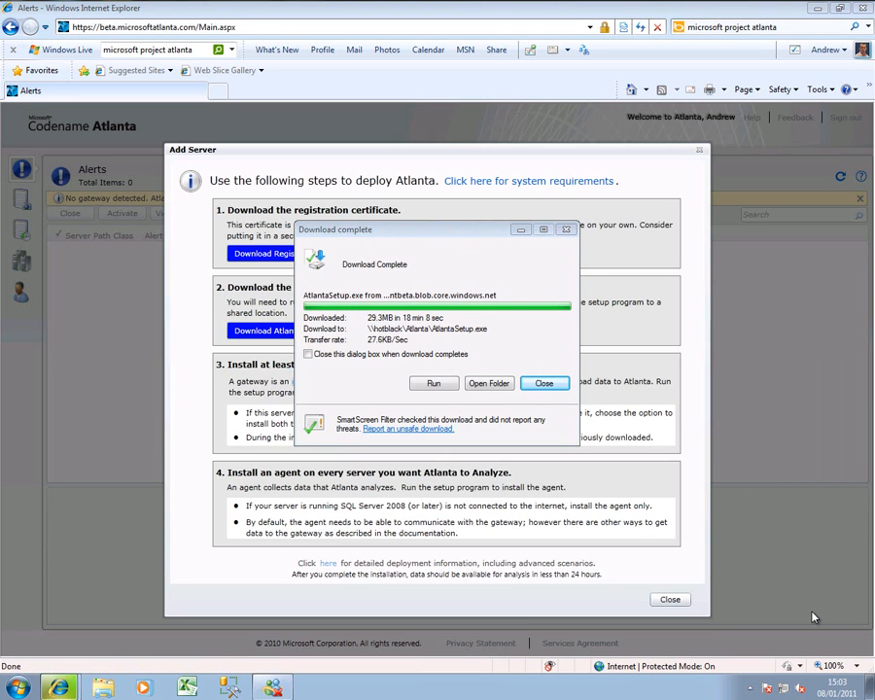
left_click(547, 385)
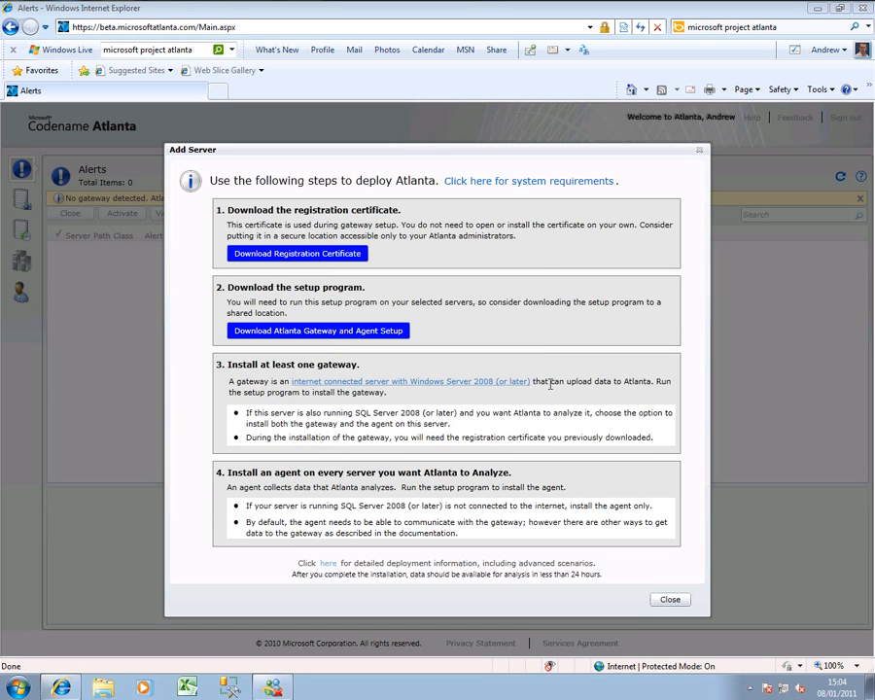
left_click(462, 383)
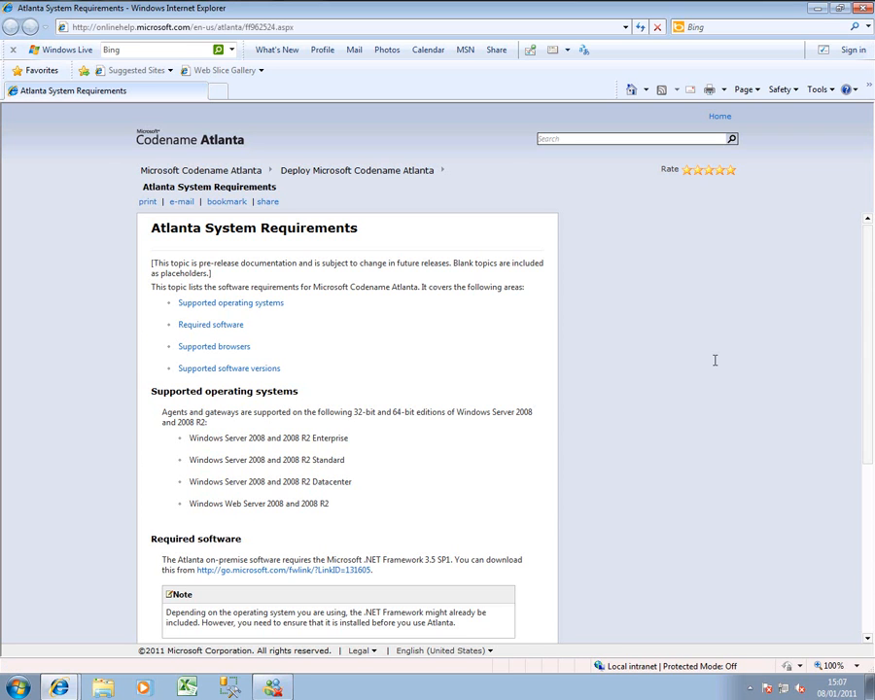
Switch to the Oxford-DC virtual machine, run AtlantaSetup from the hotblack atlanta share and choose option 2 to install the gateway.
mouse_move(557, 3)
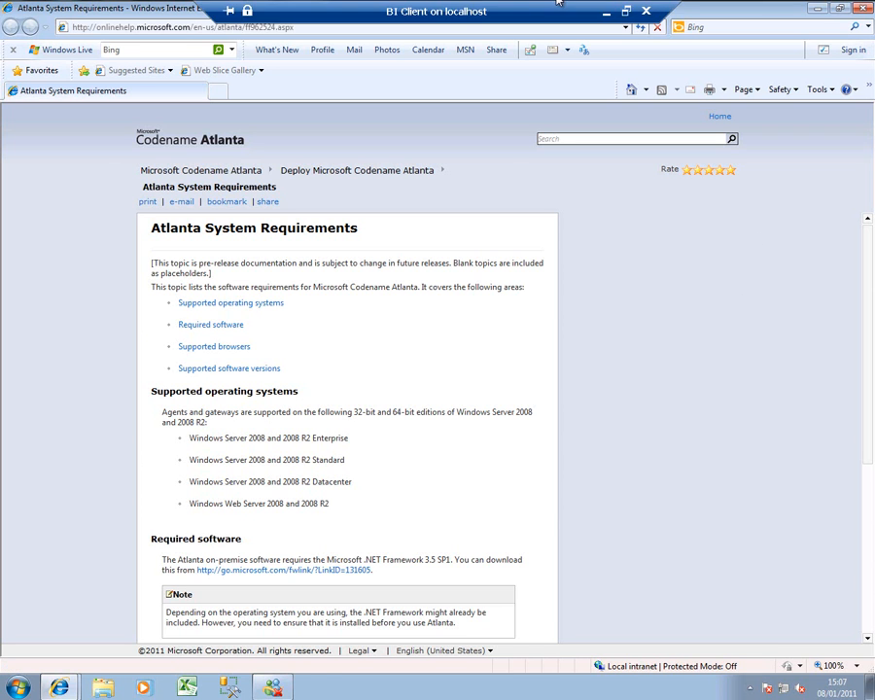
left_click(605, 11)
left_click(336, 687)
left_click(339, 622)
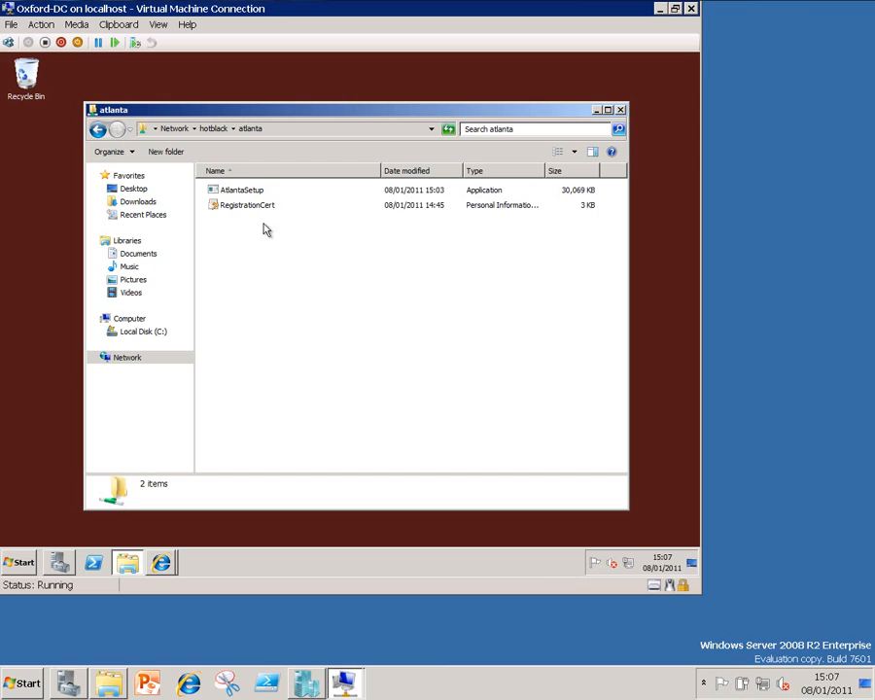
left_click(255, 192)
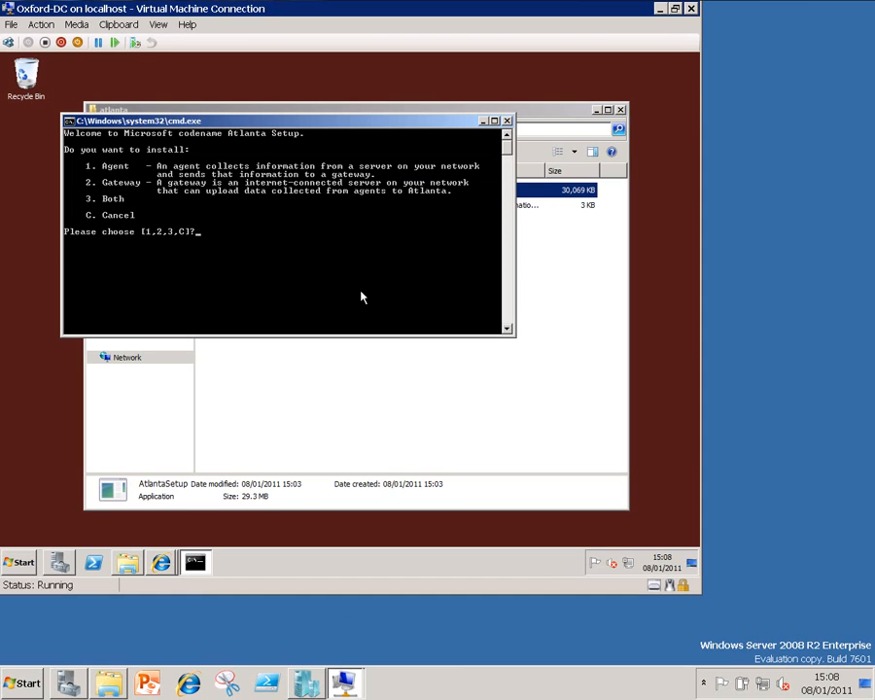
type("2")
key("Return")
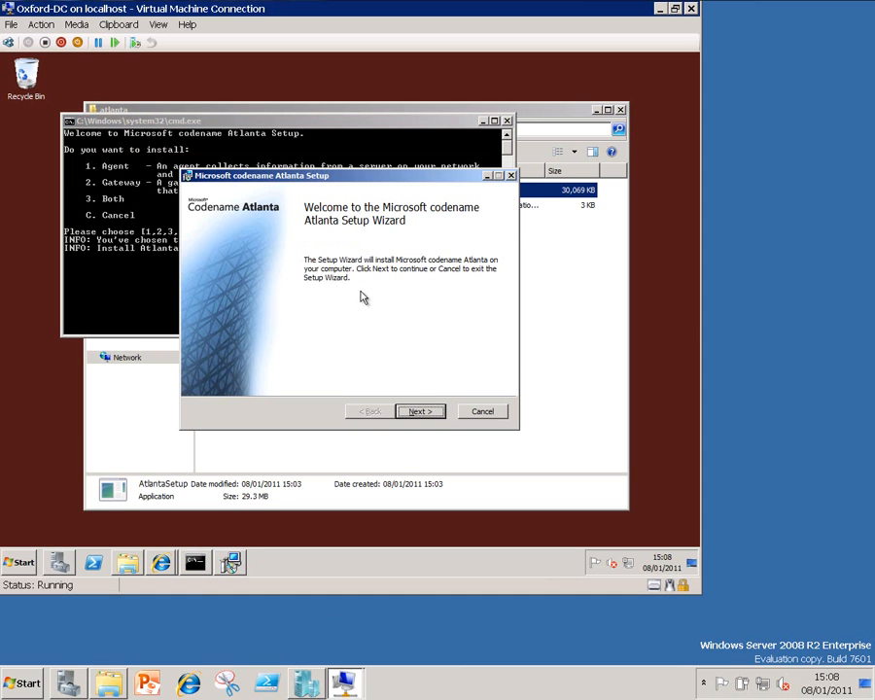
Accept the license agreement in the Atlanta Setup Wizard and proceed to the gateway settings.
left_click(423, 413)
left_click(342, 381)
left_click(418, 413)
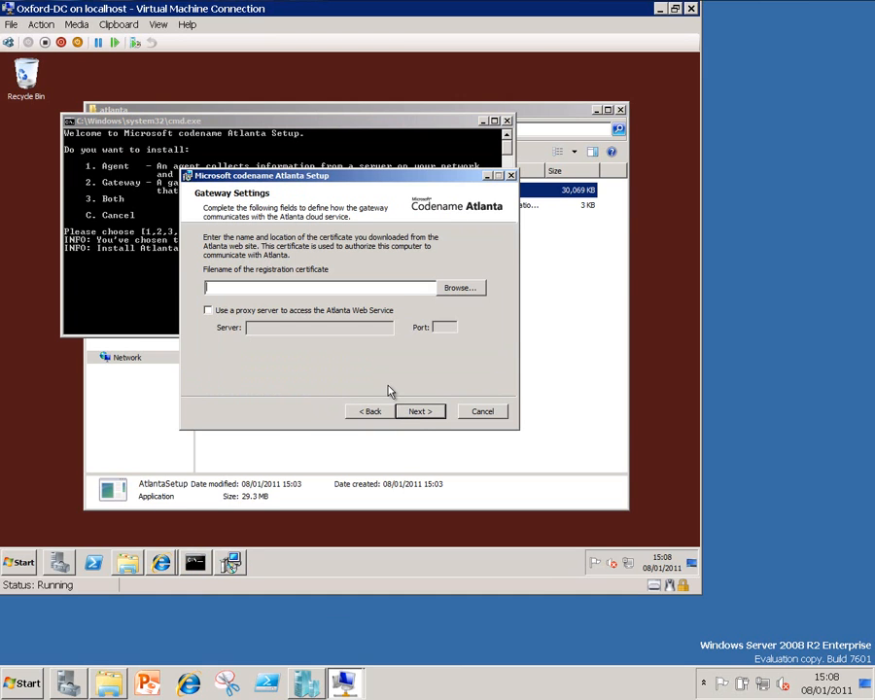
Select RegistrationCert from \\hotblack\Atlanta as the gateway's registration certificate.
left_click(453, 288)
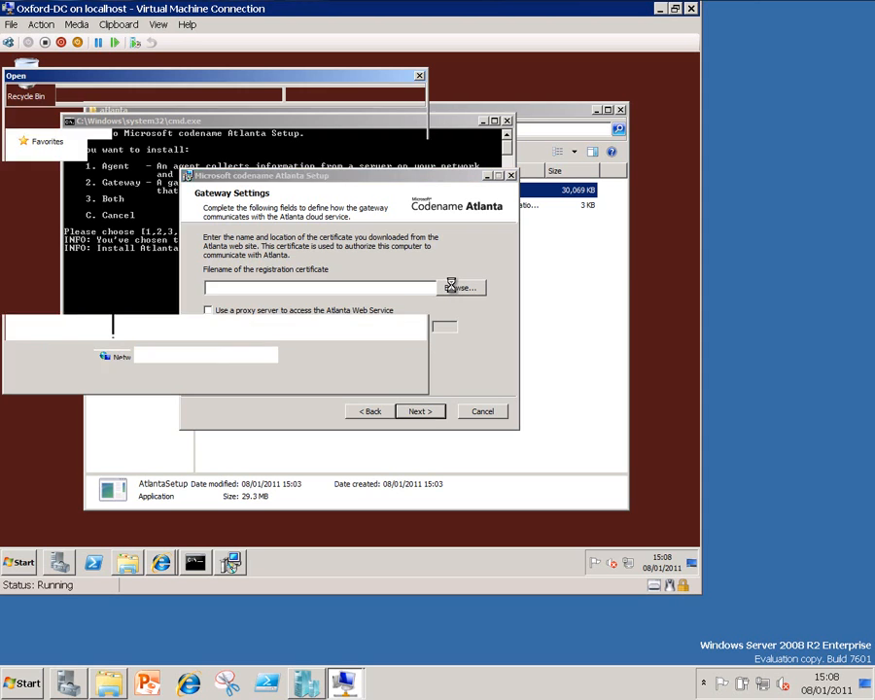
left_click(259, 94)
type("\\hotblack")
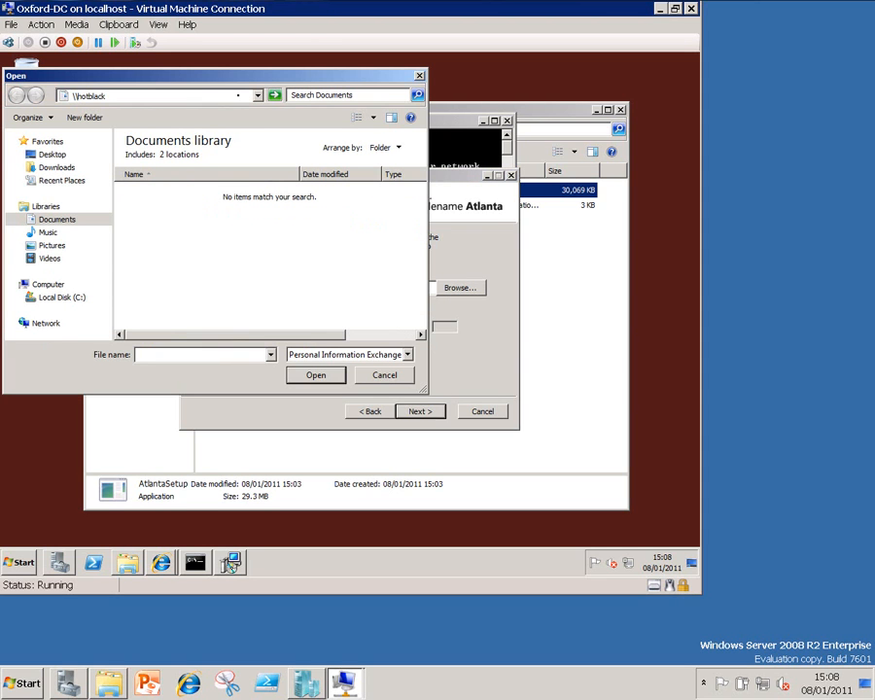
type("\\")
key("Down")
key("Return")
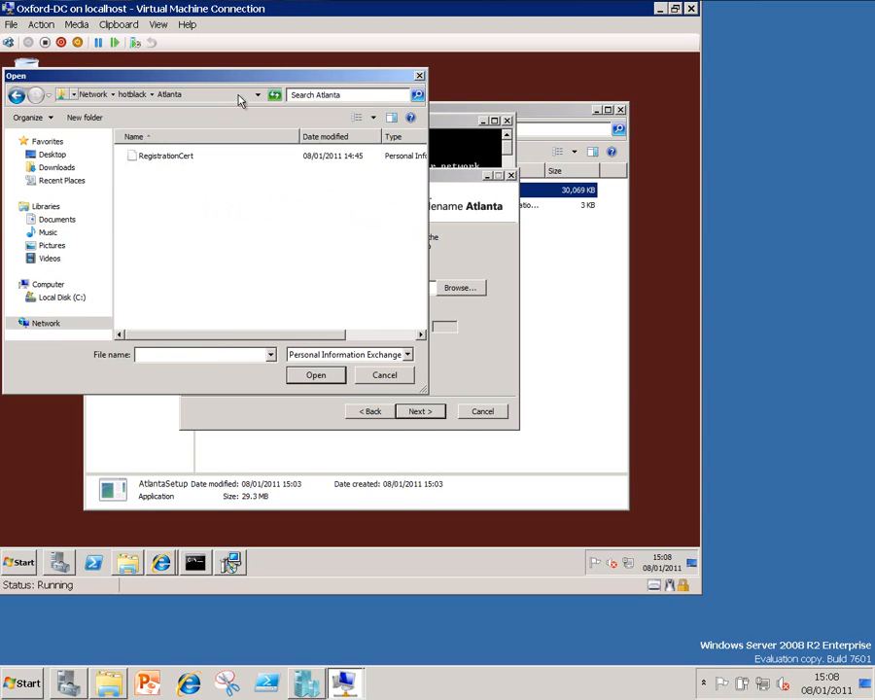
left_click(185, 158)
left_click(318, 374)
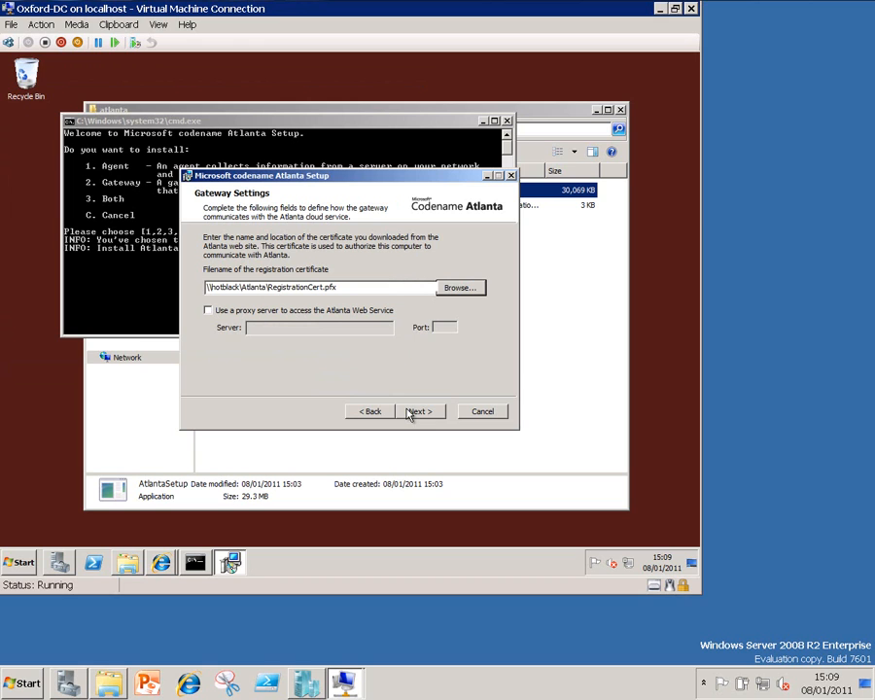
Install the Atlanta gateway on Oxford-DC without a proxy server, and exit the setup wizard and its console.
left_click(410, 412)
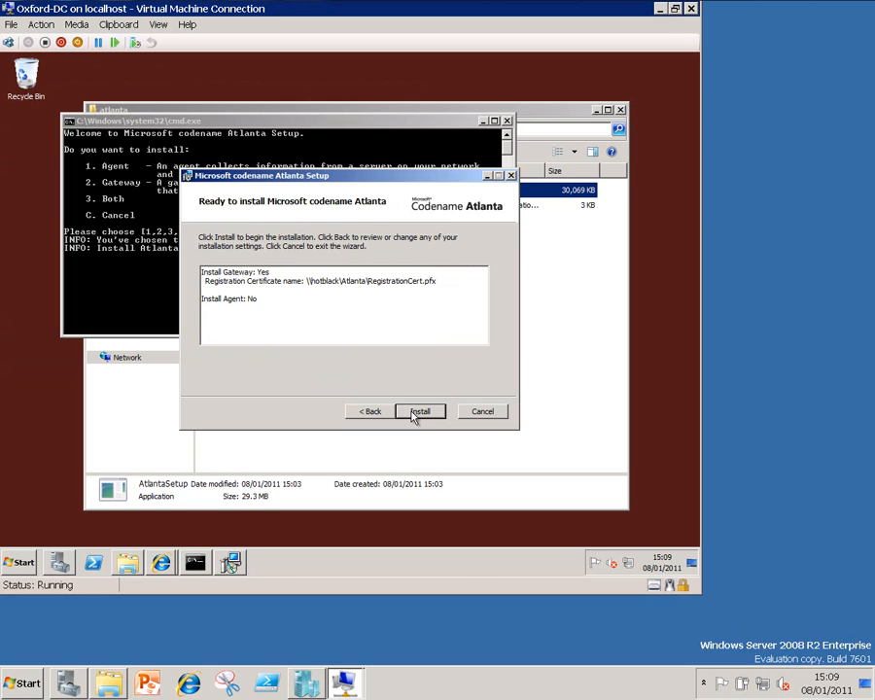
left_click(414, 414)
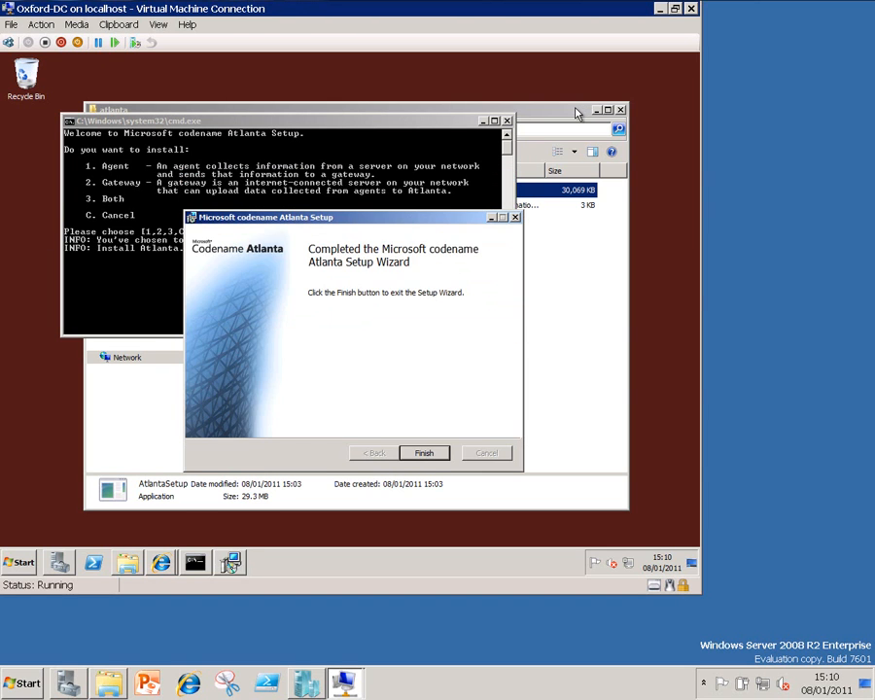
left_click(436, 452)
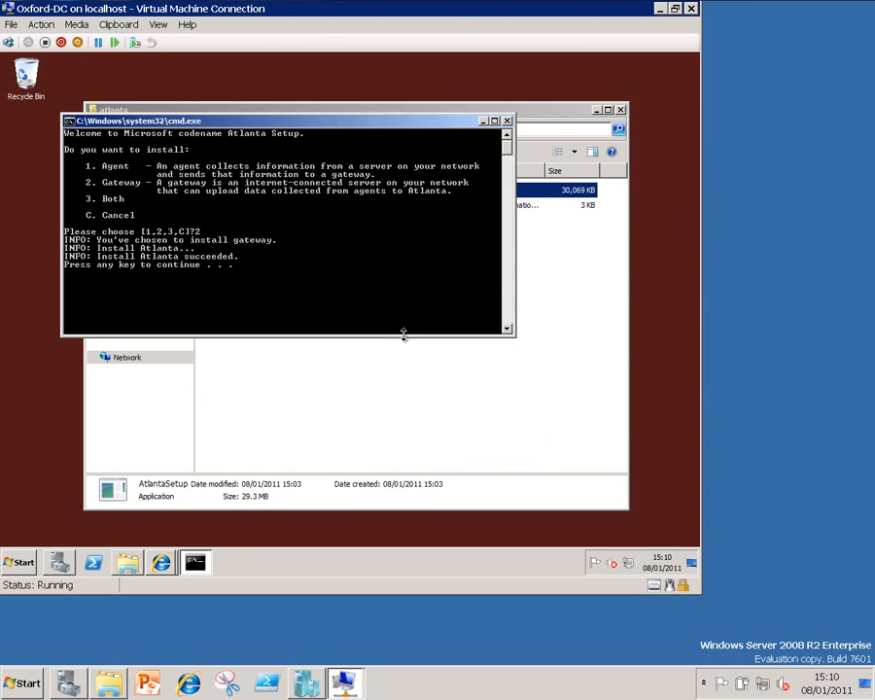
key("Return")
Switch to the BI2010 virtual machine, run AtlantaSetup from the hotblack atlanta share and choose option 1 to install the agent.
left_click(660, 9)
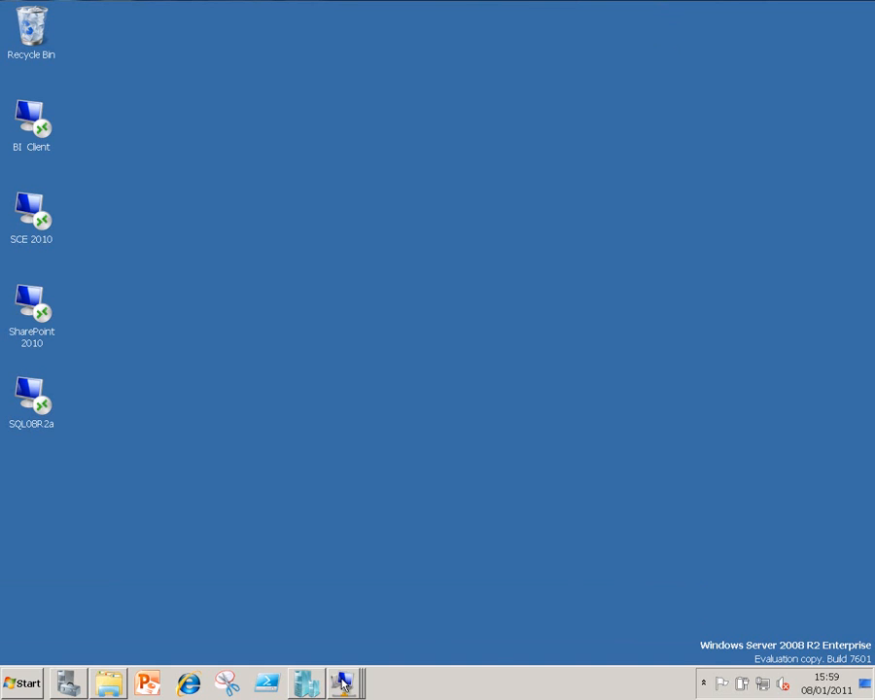
left_click(344, 683)
left_click(337, 645)
double_click(430, 281)
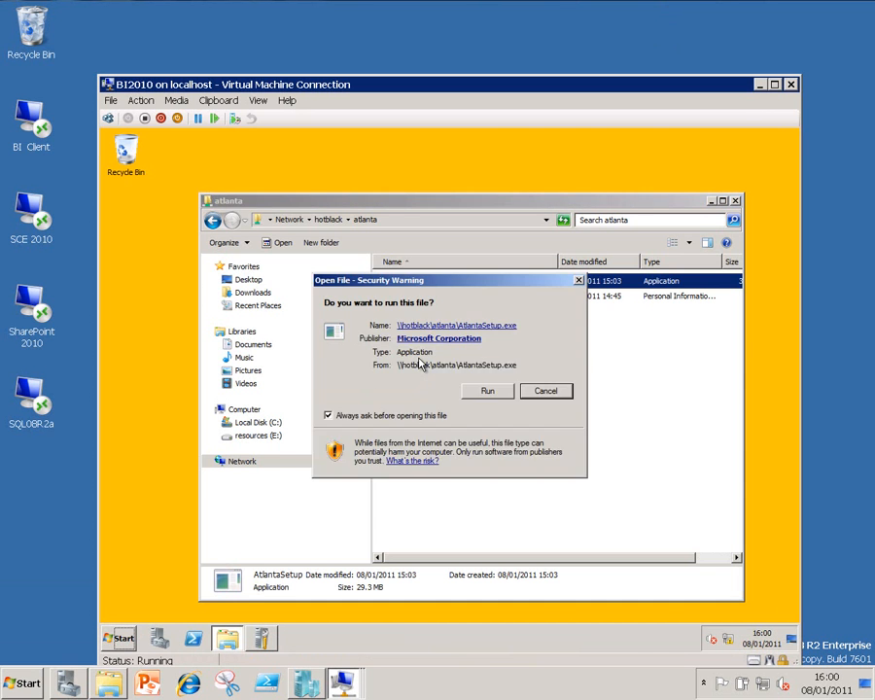
left_click(483, 392)
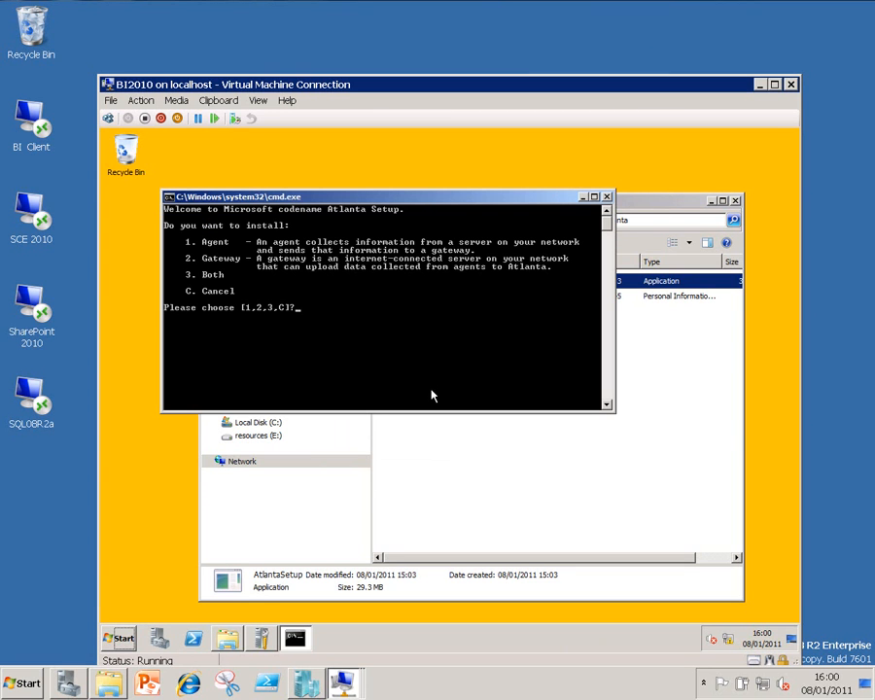
type("1")
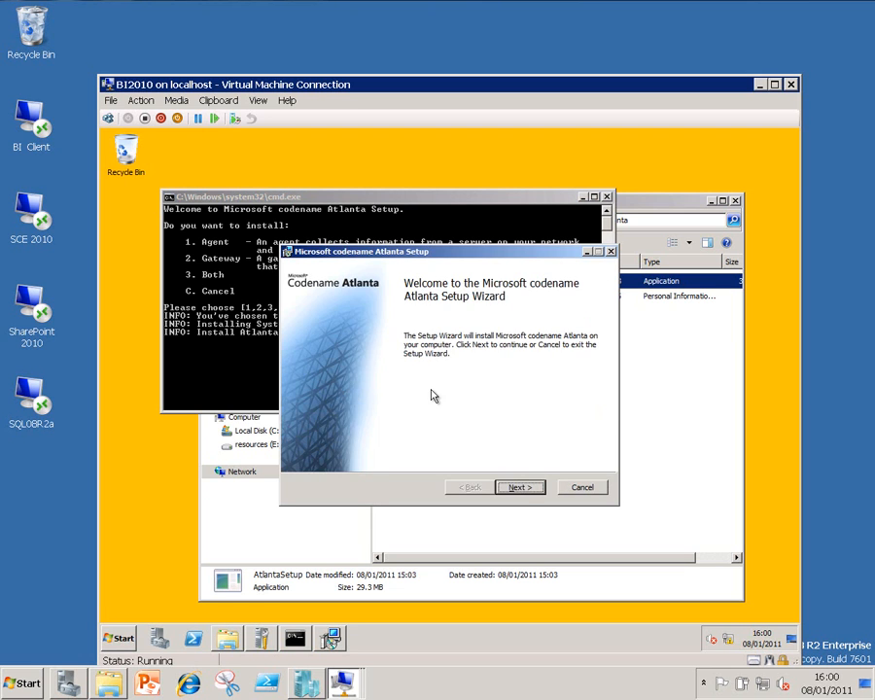
Accept the license agreement and set the agent's gateway server to oxford-dc.contoso.com.
left_click(515, 487)
left_click(383, 457)
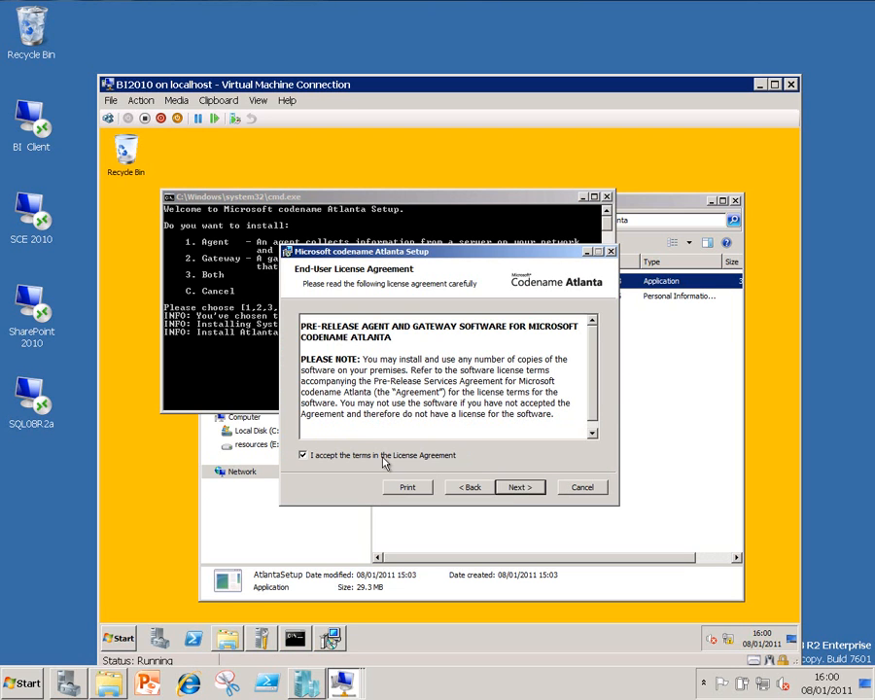
left_click(519, 487)
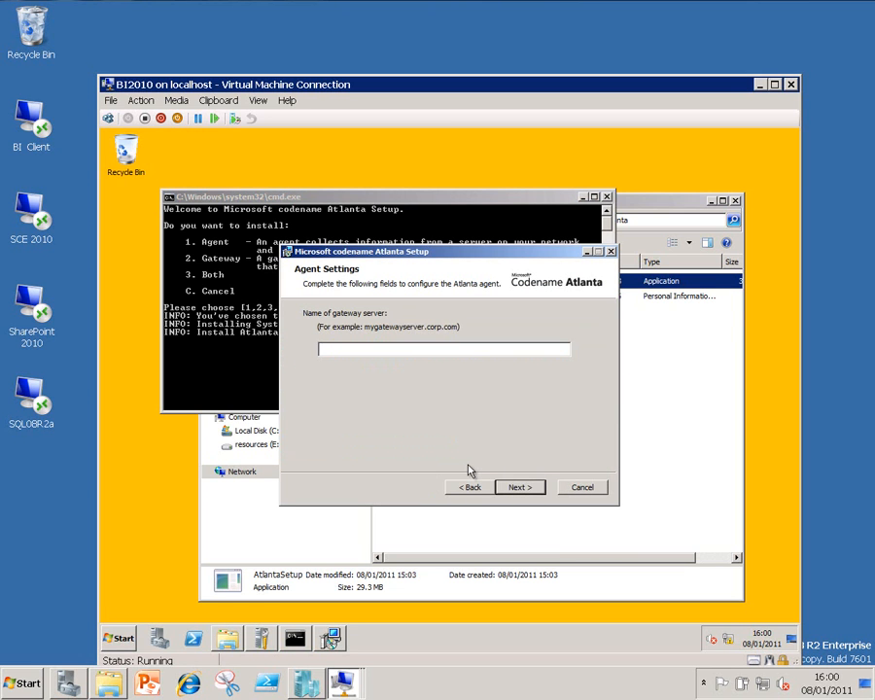
type("oxford-dc.contoso.com")
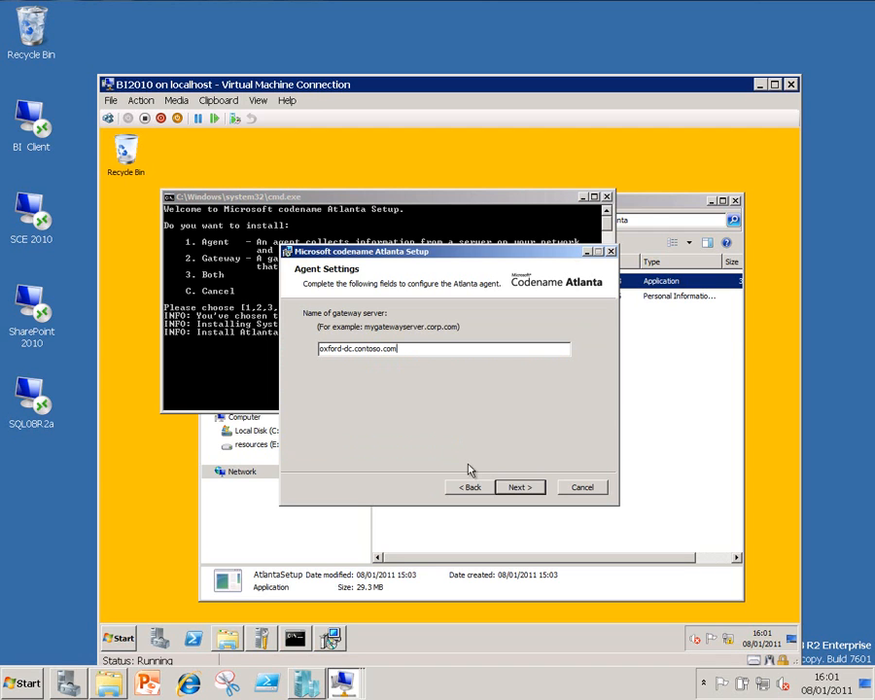
left_click(521, 487)
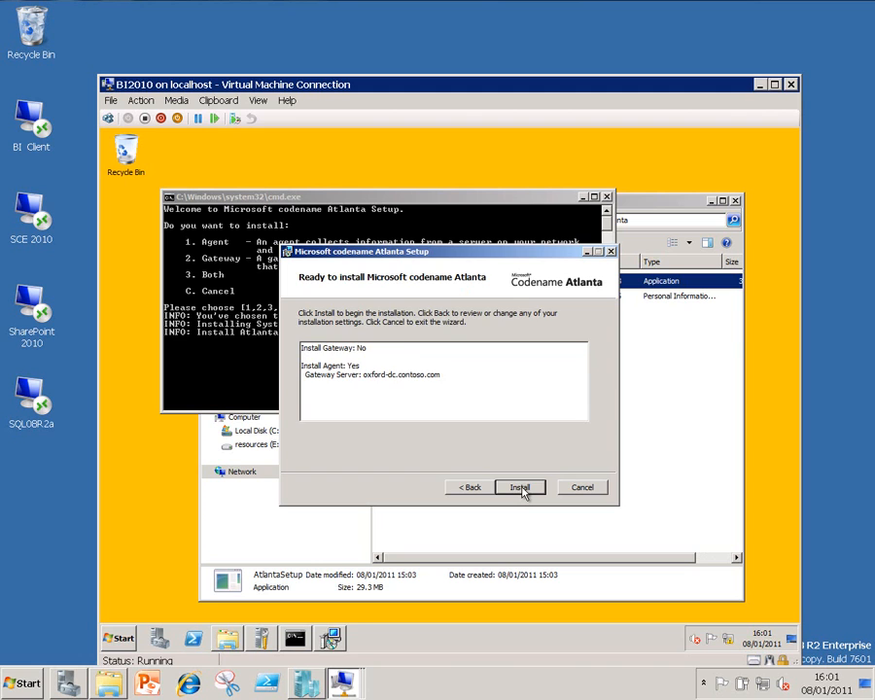
Install the Atlanta agent on BI2010, and exit the setup wizard and its console.
left_click(521, 487)
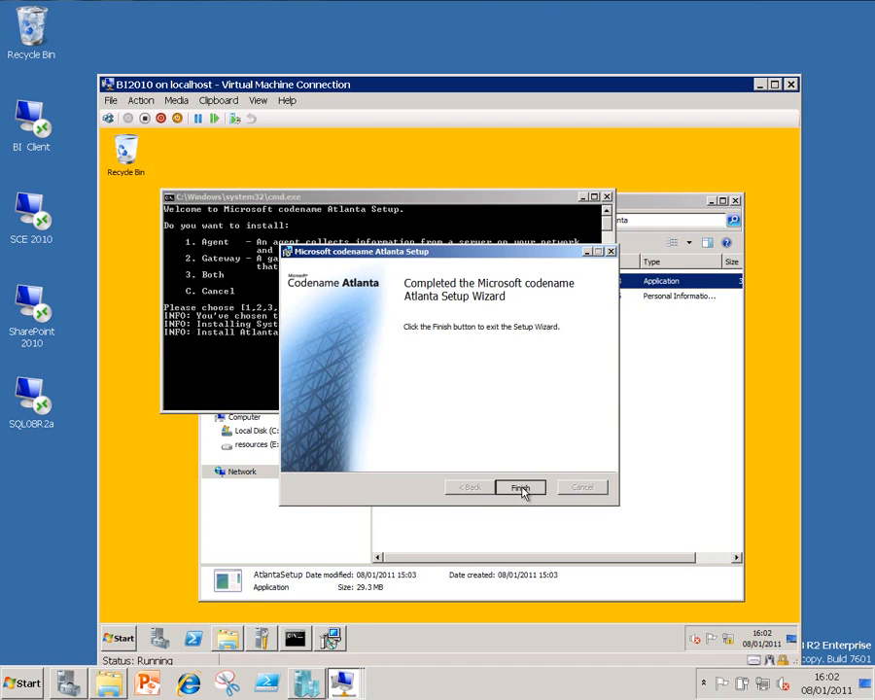
left_click(520, 487)
key("Return")
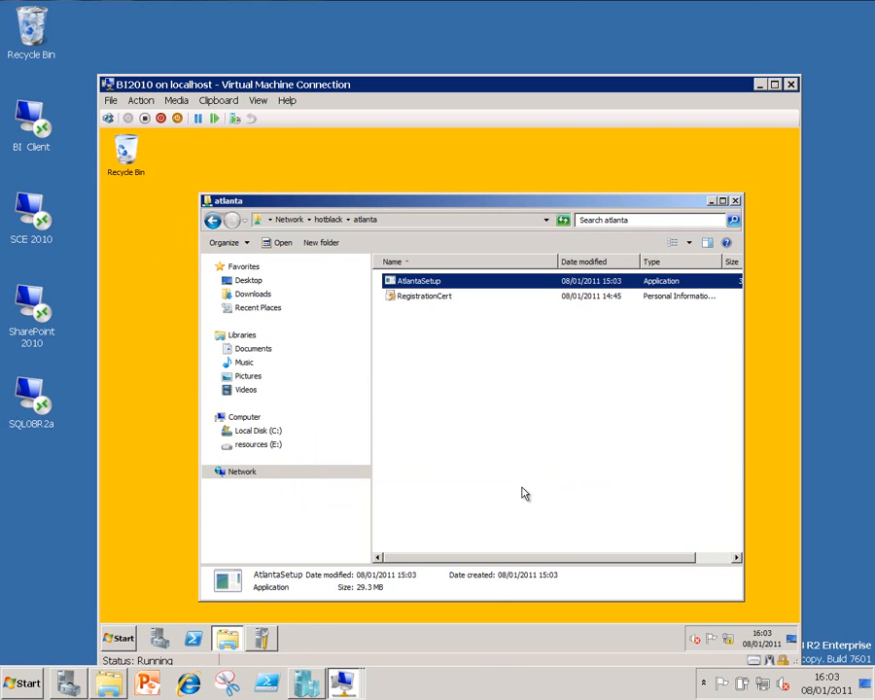
Switch back to the BI Client virtual machine and view Atlanta's registered servers and configuration change history.
left_click(341, 681)
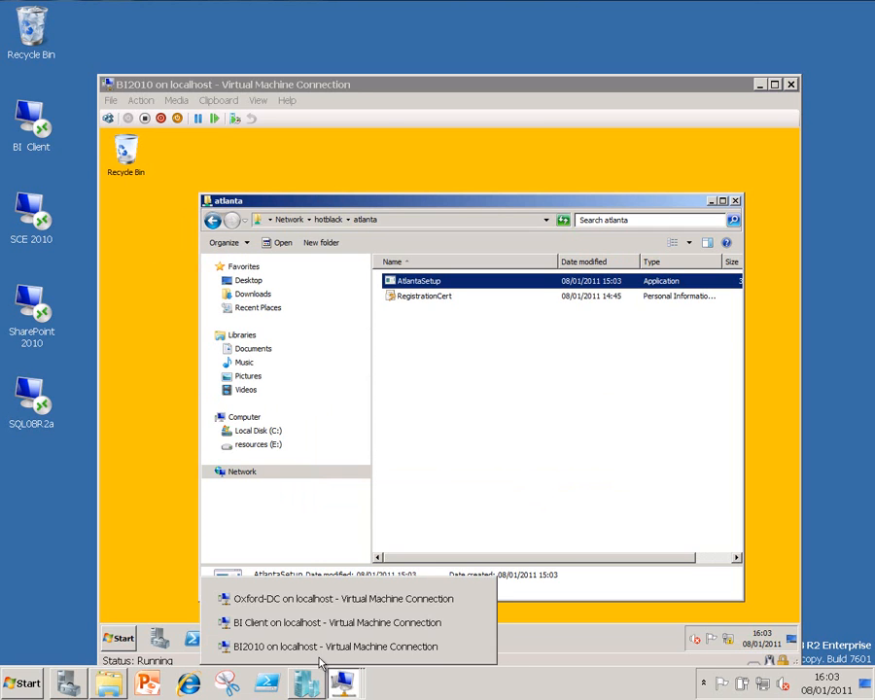
left_click(331, 618)
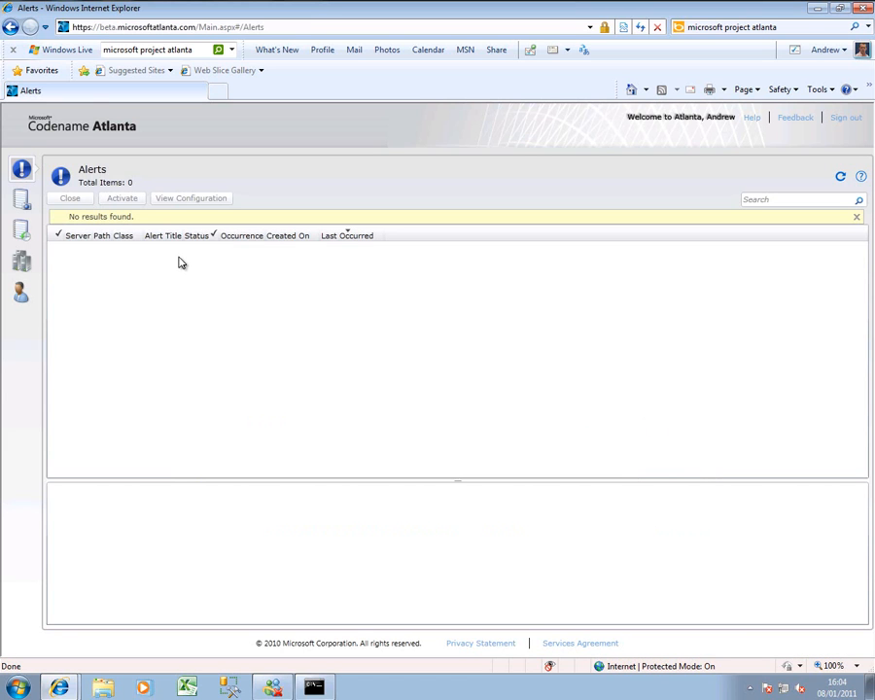
left_click(21, 260)
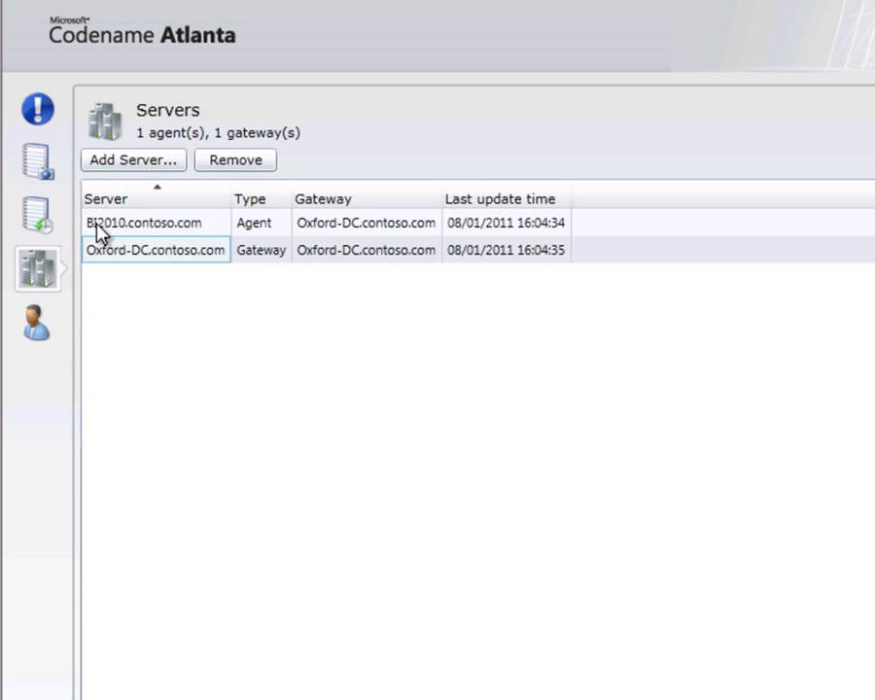
left_click(42, 220)
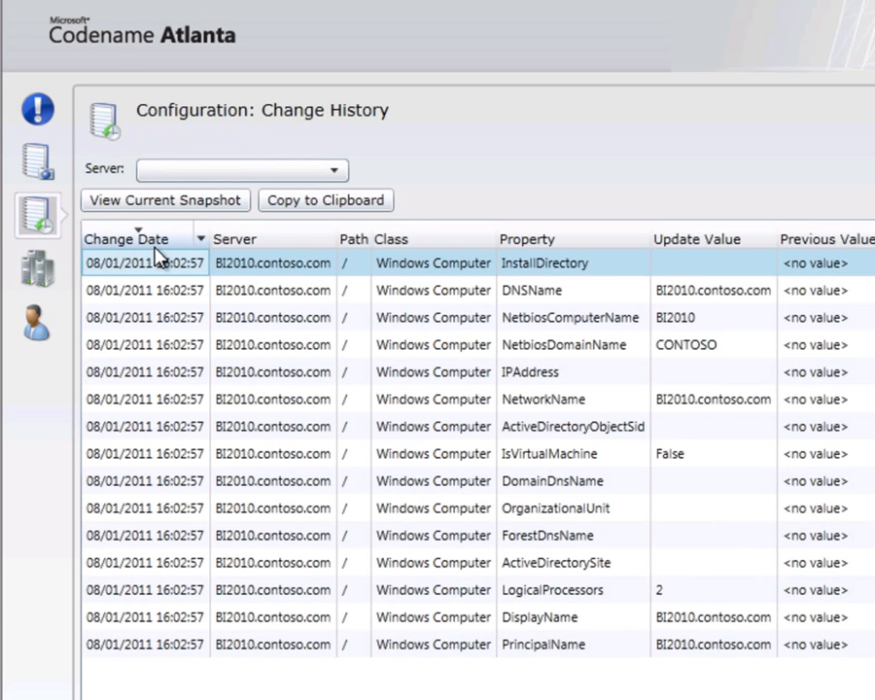